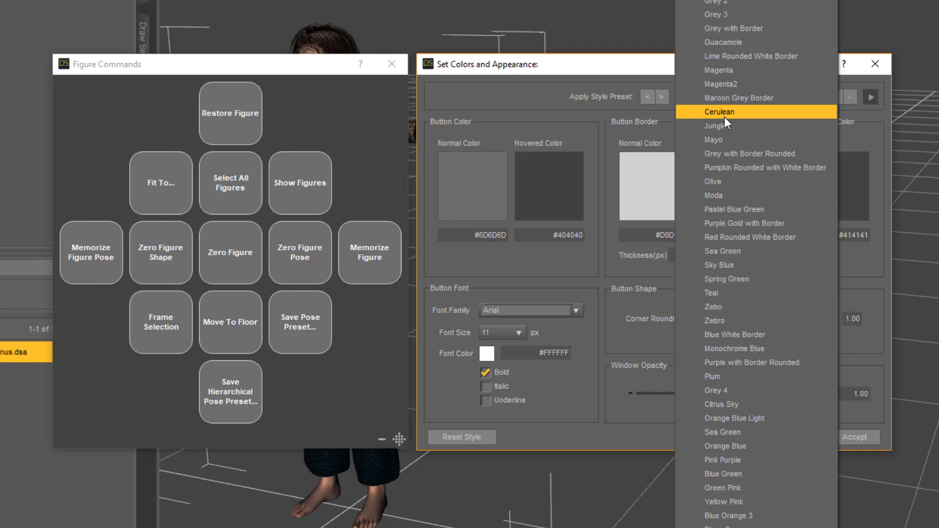
Try the style presets Jungle, Mayo, Grey with Border Rounded, Pumpkin Rounded with White Border and Olive in turn.
{"action": "left_click", "coordinate": [726, 124]}
{"action": "left_click", "coordinate": [728, 99]}
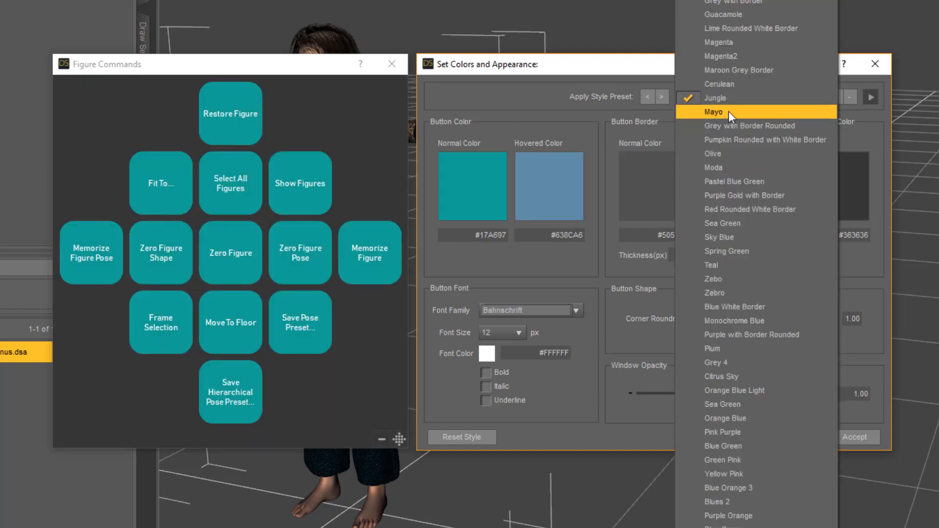
{"action": "left_click", "coordinate": [728, 111]}
{"action": "left_click", "coordinate": [727, 99]}
{"action": "left_click", "coordinate": [732, 110]}
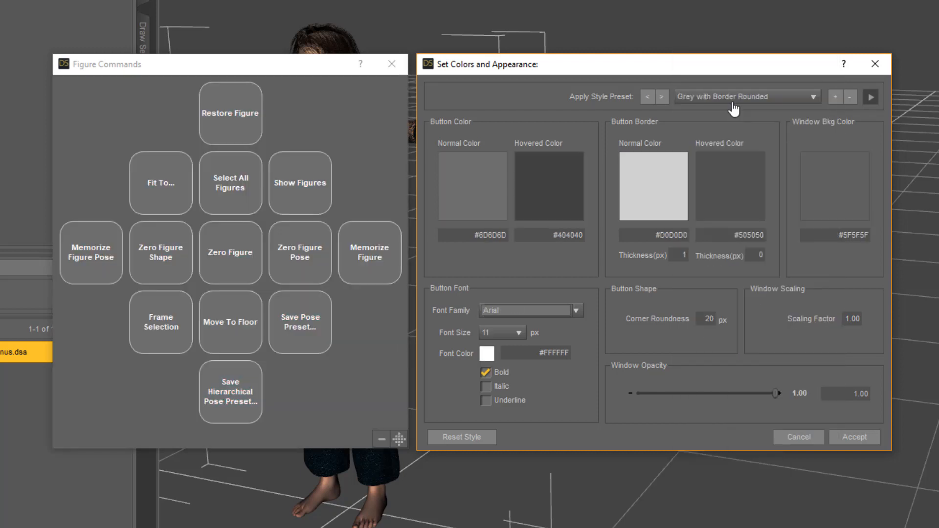
{"action": "left_click", "coordinate": [732, 98]}
{"action": "left_click", "coordinate": [735, 110]}
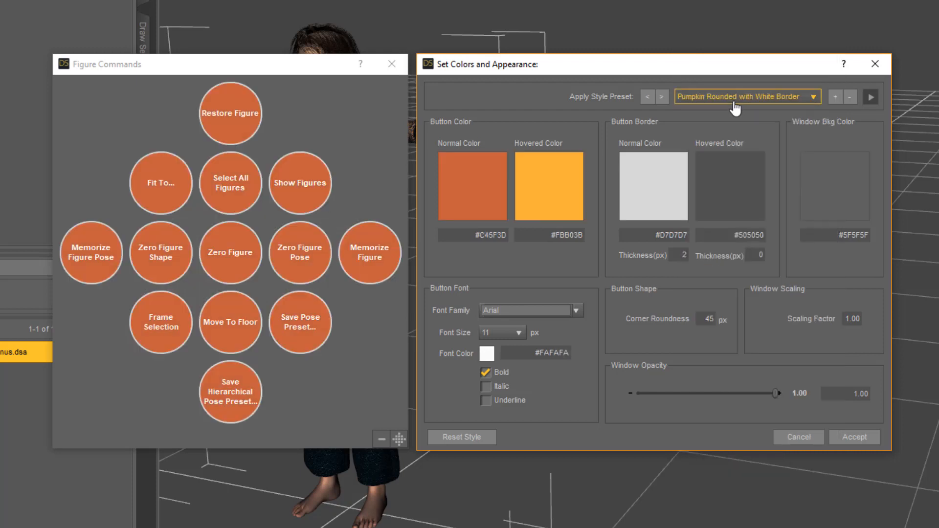
{"action": "left_click", "coordinate": [732, 98]}
{"action": "left_click", "coordinate": [726, 111]}
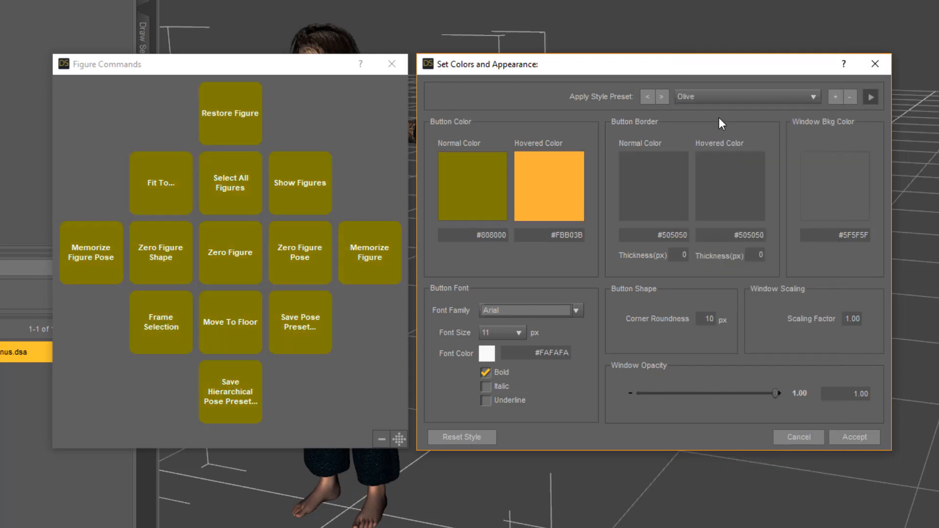
Step back through the style presets to Maroon Grey Border, and step forward again to Jungle.
{"action": "left_click", "coordinate": [647, 98]}
{"action": "left_click", "coordinate": [646, 98]}
{"action": "left_click", "coordinate": [647, 98]}
{"action": "left_click", "coordinate": [647, 102]}
{"action": "left_click", "coordinate": [647, 101]}
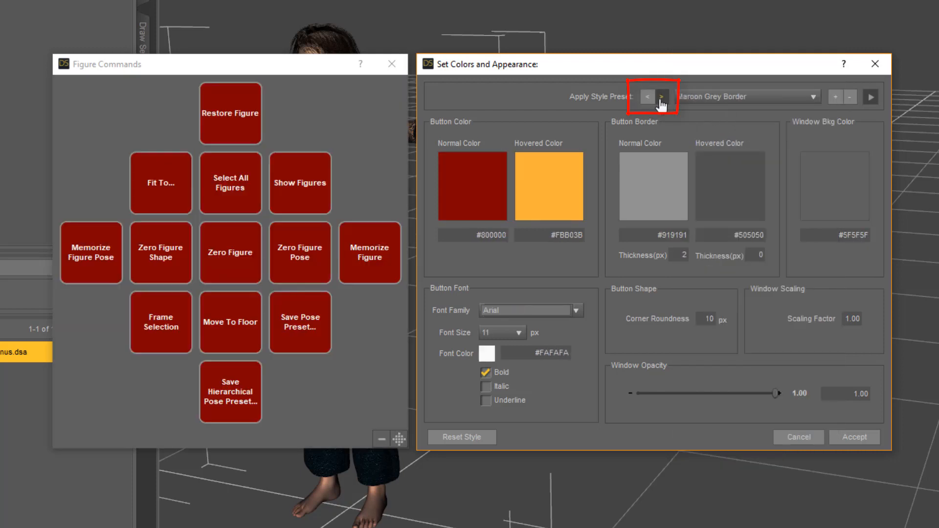
{"action": "left_click", "coordinate": [662, 100]}
{"action": "left_click", "coordinate": [662, 100]}
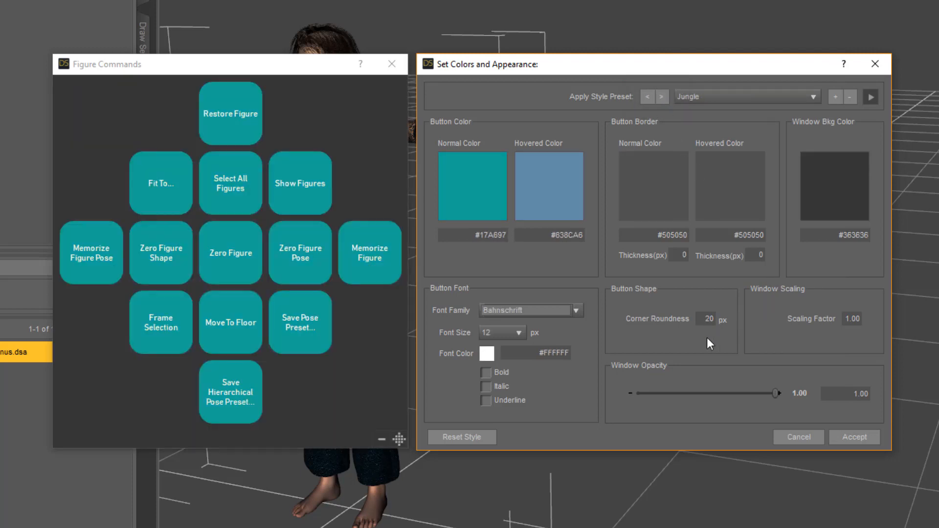
Change the normal button color of the Jungle style to the blue-violet #4238A6.
{"action": "left_click", "coordinate": [469, 199]}
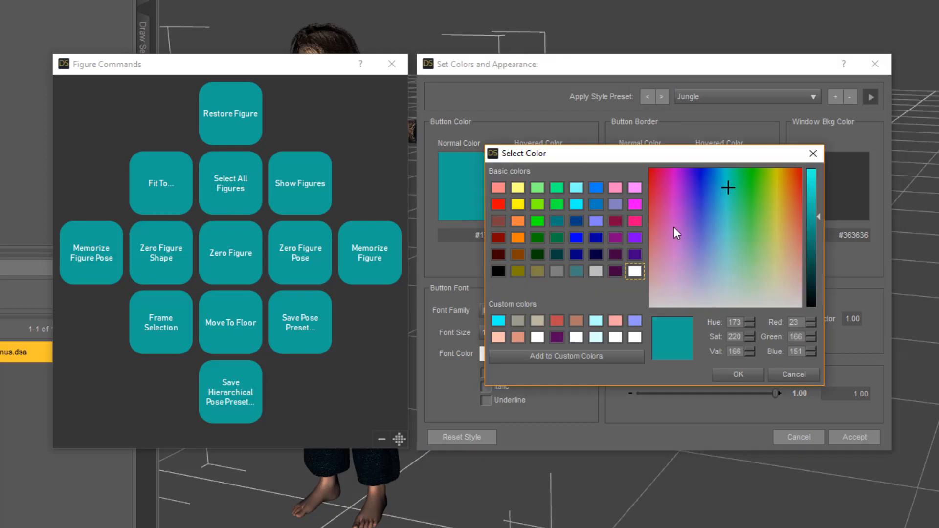
{"action": "left_click", "coordinate": [698, 215]}
{"action": "left_click", "coordinate": [754, 374]}
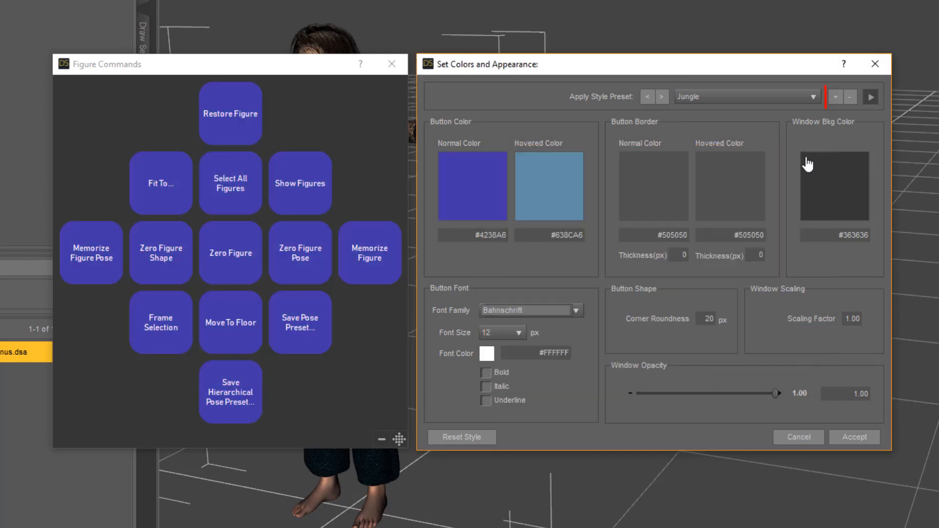
Save the current style as a preset named My Preset, and delete that preset again.
{"action": "left_click", "coordinate": [835, 96]}
{"action": "type", "text": "My Preset"}
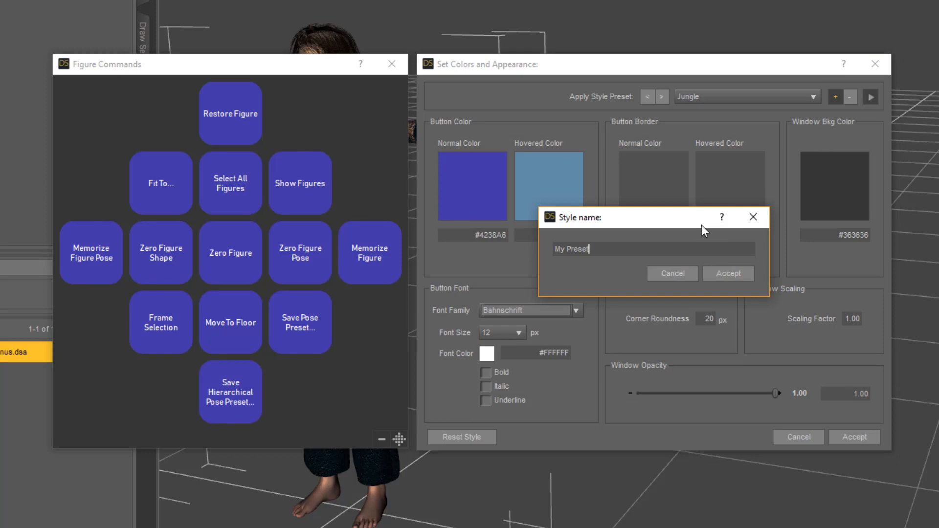
{"action": "key", "text": "Return"}
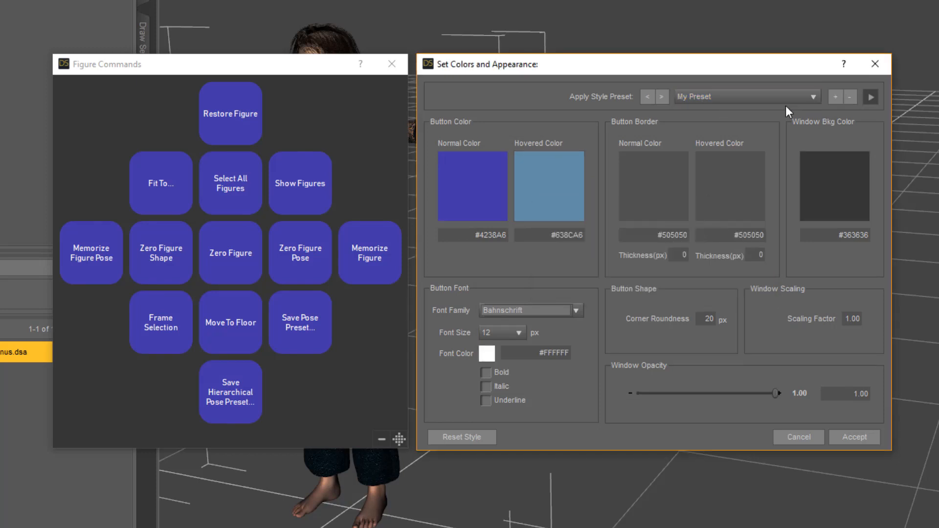
{"action": "left_click", "coordinate": [851, 98]}
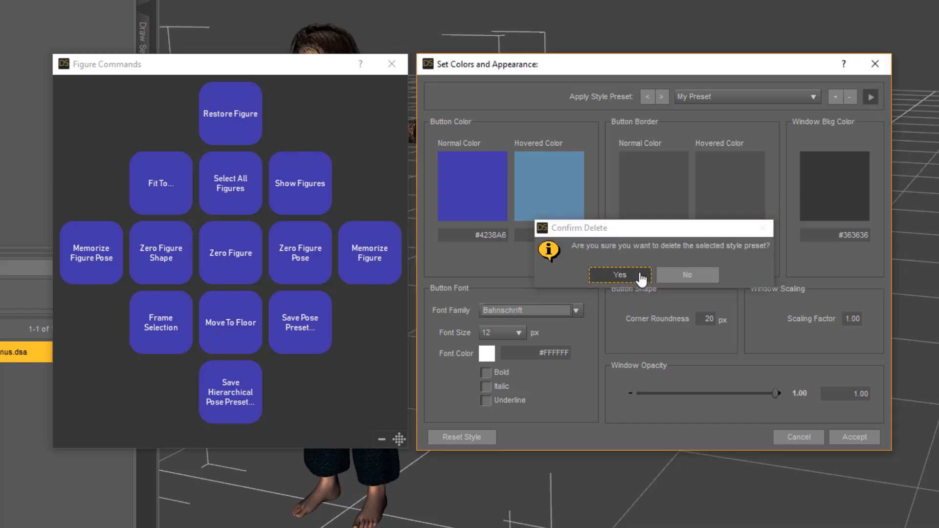
{"action": "left_click", "coordinate": [641, 278]}
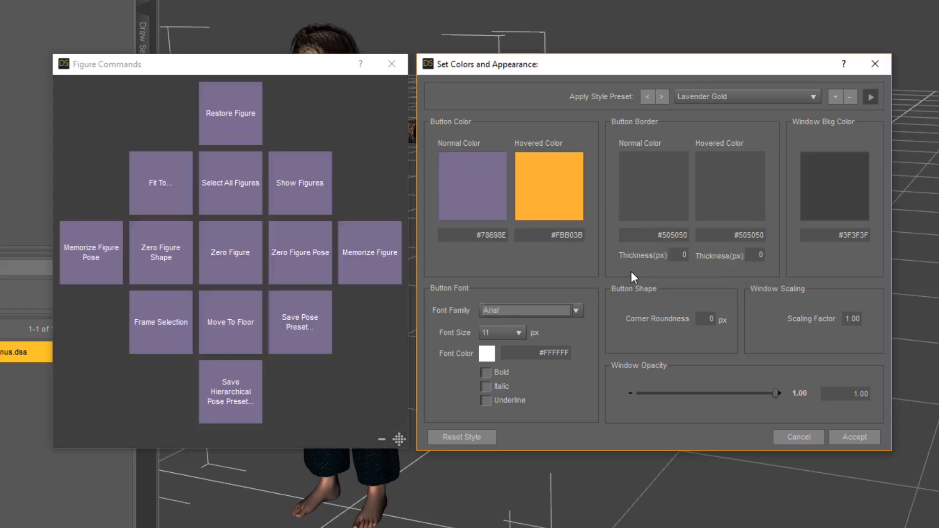
Open the style export and try selecting Blue Dark Bkg, Blue Gold and Blue Gold with White Border, all presets, and none.
{"action": "left_click", "coordinate": [871, 97]}
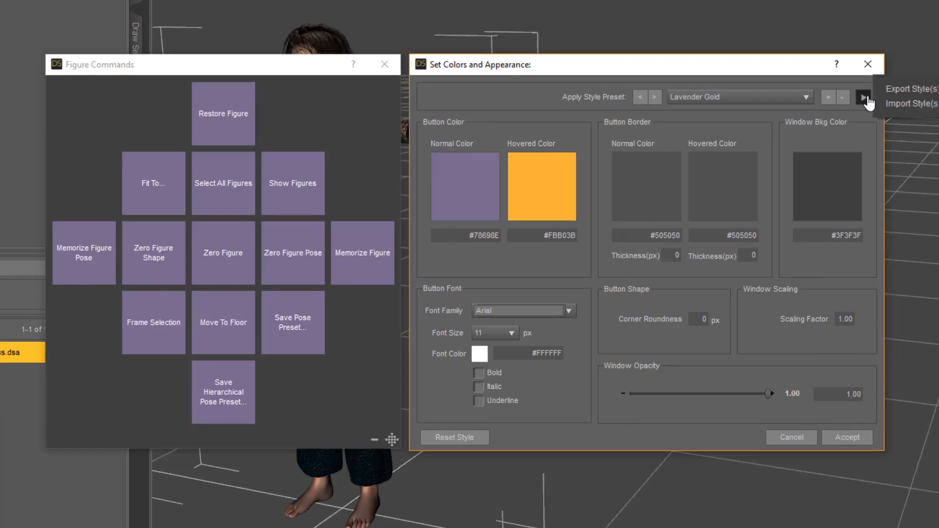
{"action": "left_click", "coordinate": [802, 94]}
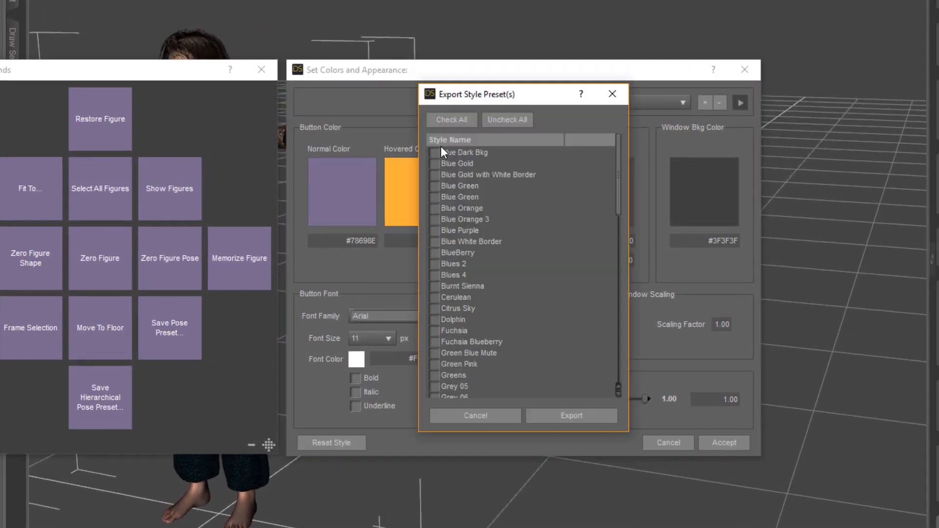
{"action": "left_click", "coordinate": [434, 153]}
{"action": "left_click", "coordinate": [435, 163]}
{"action": "left_click", "coordinate": [435, 175]}
{"action": "left_click", "coordinate": [462, 122]}
{"action": "left_click", "coordinate": [507, 121]}
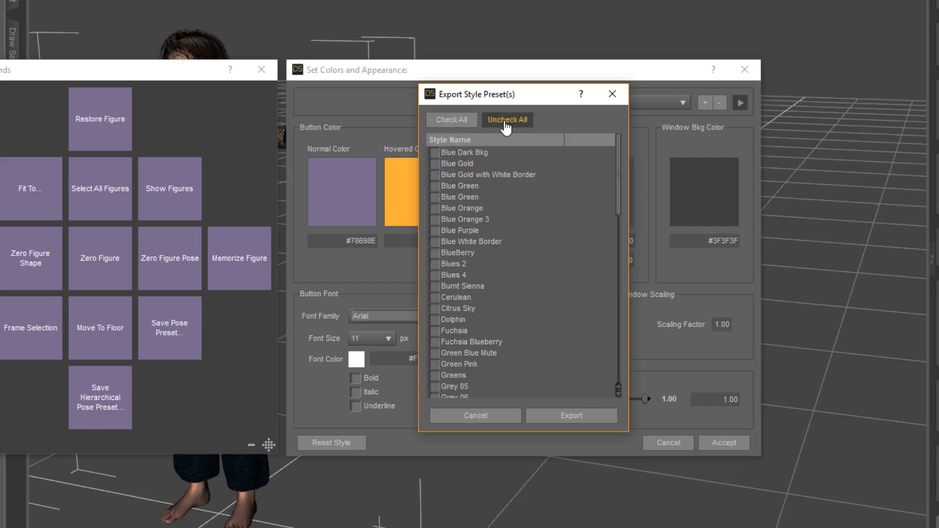
Select all style presets for export, start the export and cancel saving the file.
{"action": "left_click", "coordinate": [451, 121]}
{"action": "left_click", "coordinate": [577, 416]}
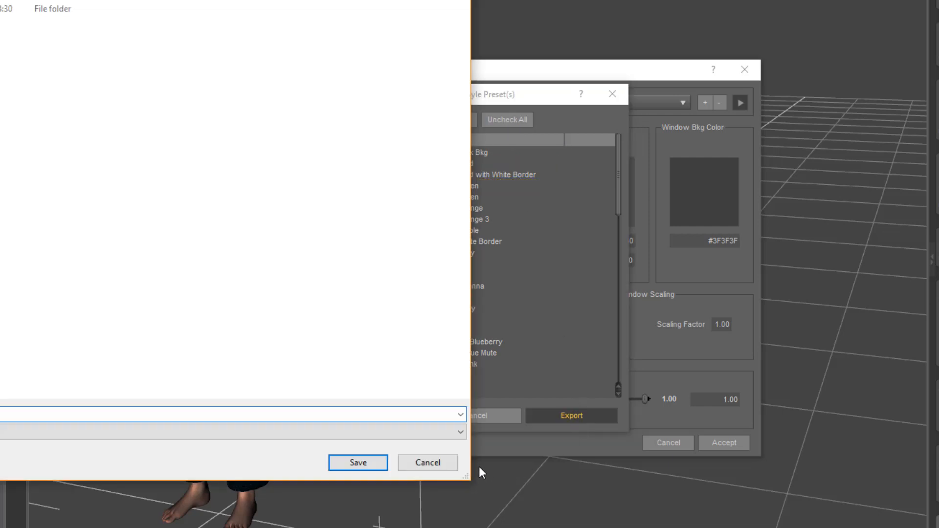
{"action": "left_click", "coordinate": [447, 465]}
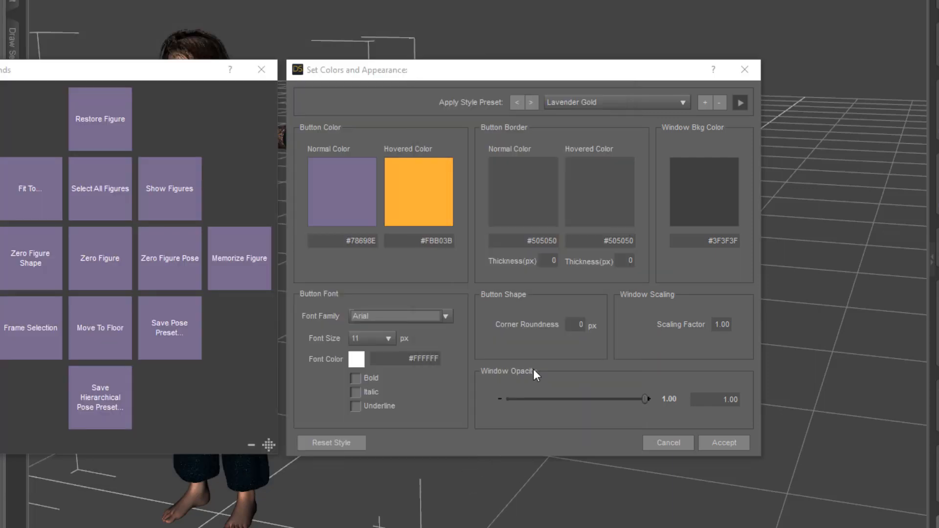
{"action": "left_click", "coordinate": [740, 102]}
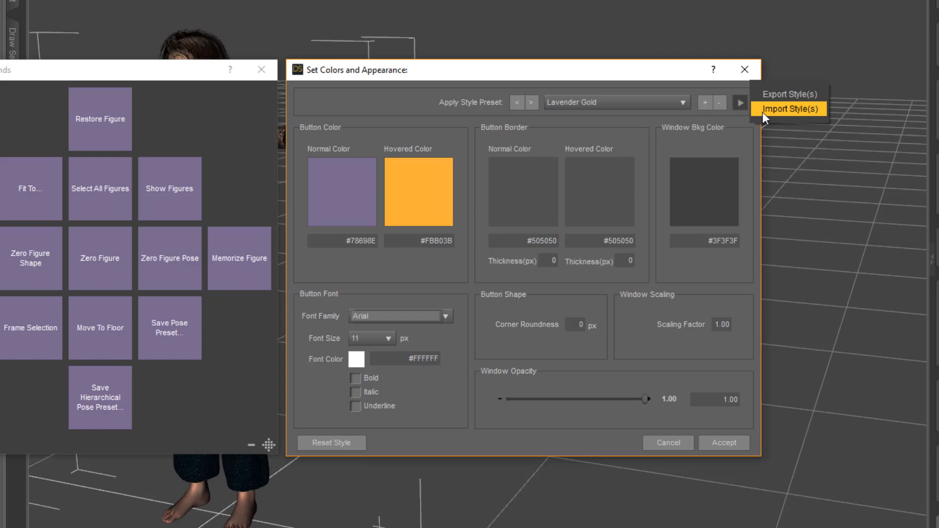
{"action": "left_click", "coordinate": [742, 142]}
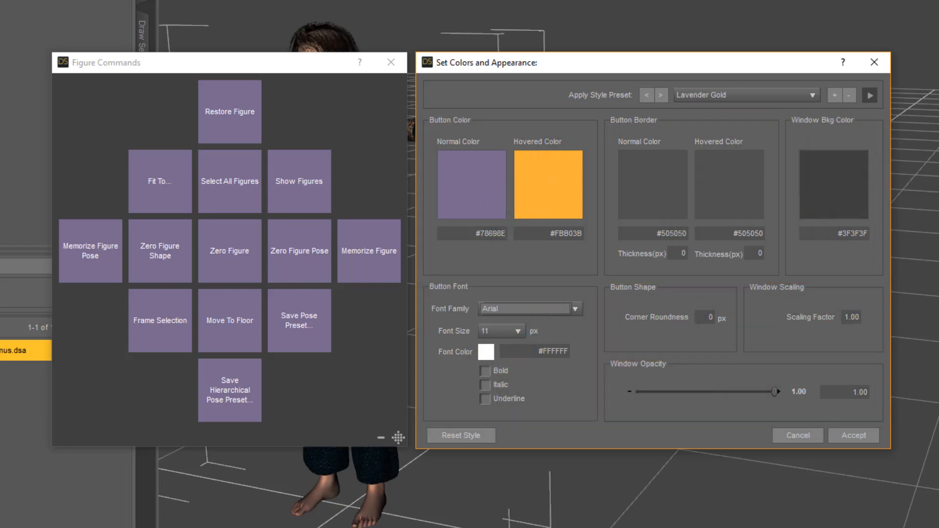
Set the normal button color of the Lavender Gold style to the blue #4A698E.
{"action": "left_click", "coordinate": [482, 185]}
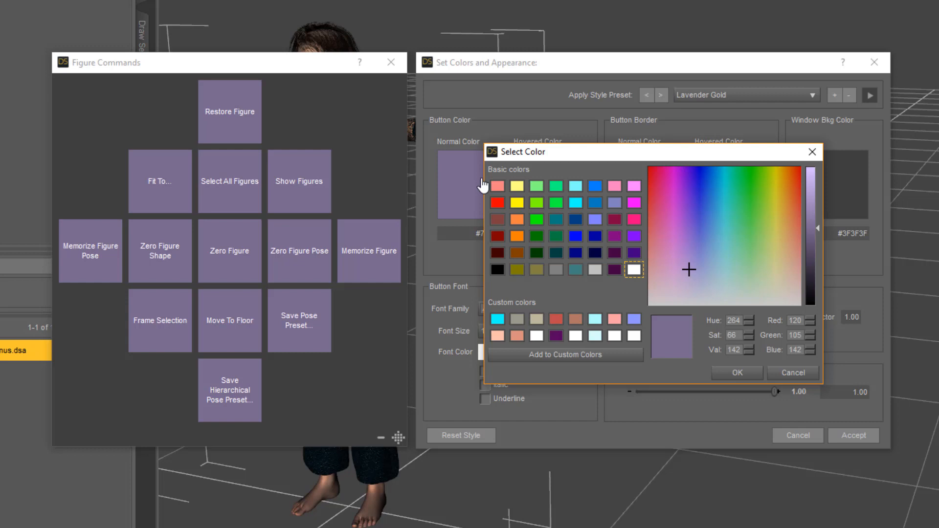
{"action": "left_click", "coordinate": [712, 240]}
{"action": "left_click", "coordinate": [727, 374]}
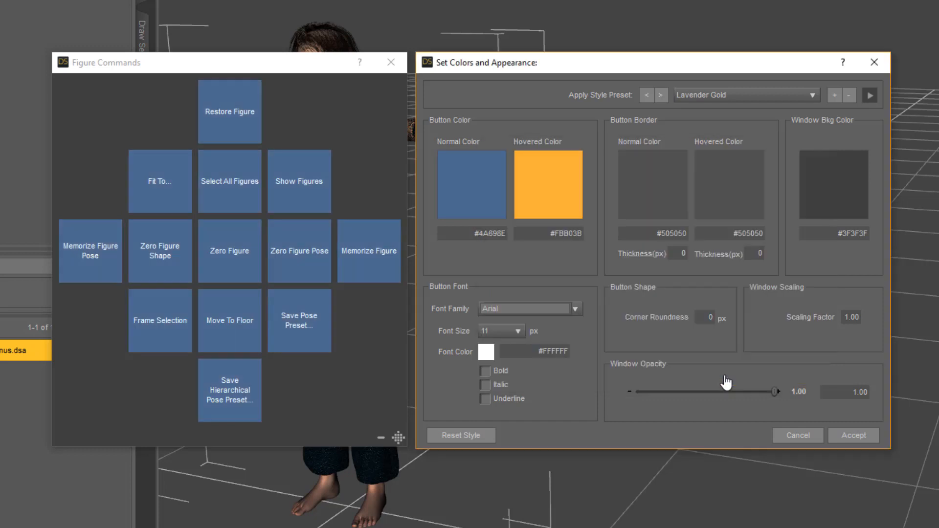
Set the hovered button color to the mint green #71FBCD.
{"action": "left_click", "coordinate": [548, 192]}
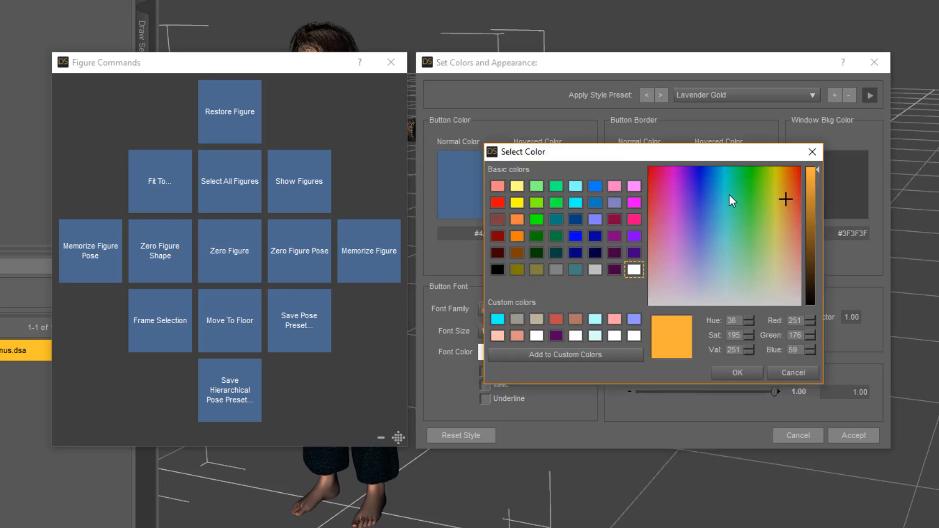
{"action": "left_click", "coordinate": [758, 198]}
{"action": "left_click_drag", "start_coordinate": [761, 198], "coordinate": [732, 230]}
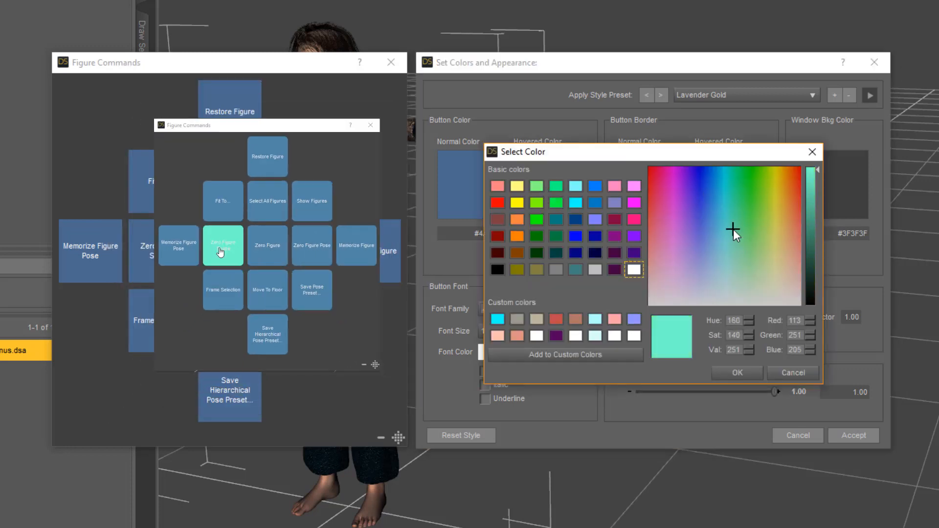
{"action": "left_click", "coordinate": [737, 372]}
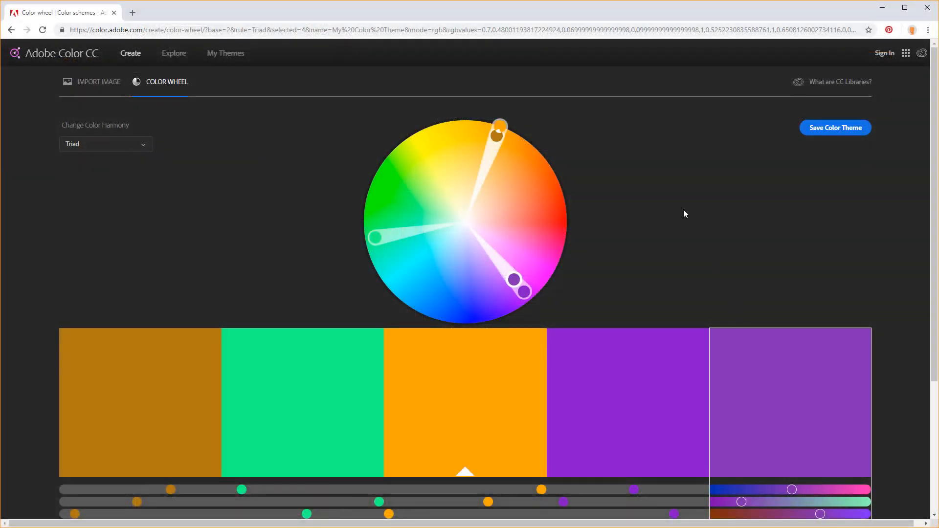
On the Adobe Color wheel page, copy the HEX value 822DB2 of the selected purple swatch.
{"action": "scroll", "coordinate": [684, 214], "scroll_direction": "down", "scroll_amount": 4}
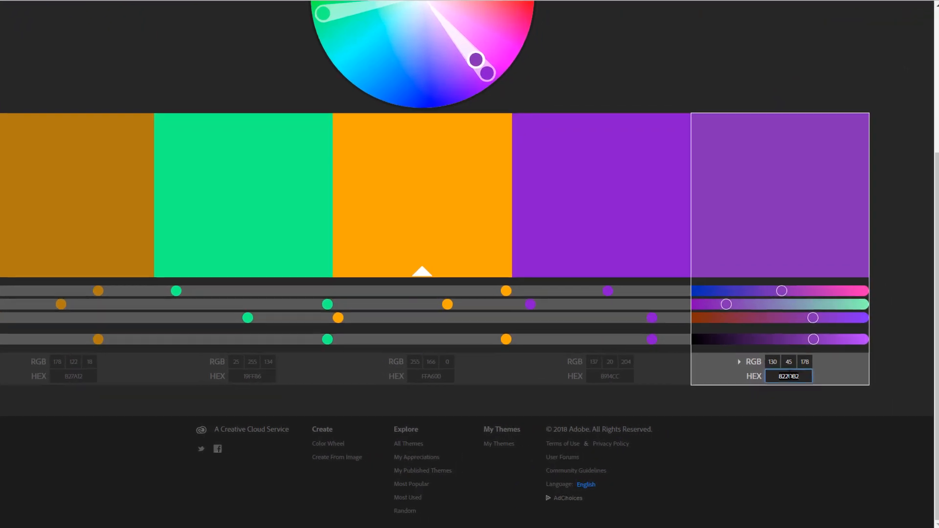
{"action": "right_click", "coordinate": [798, 379]}
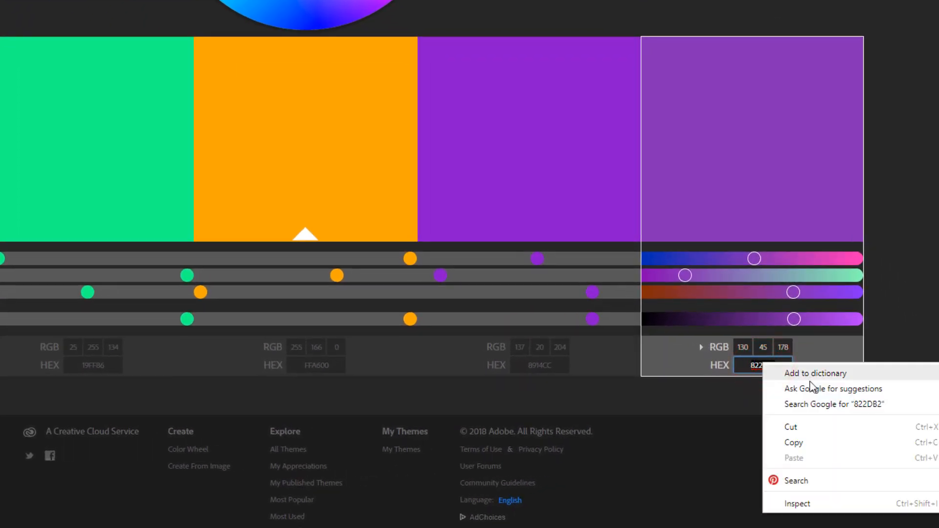
{"action": "left_click", "coordinate": [825, 445]}
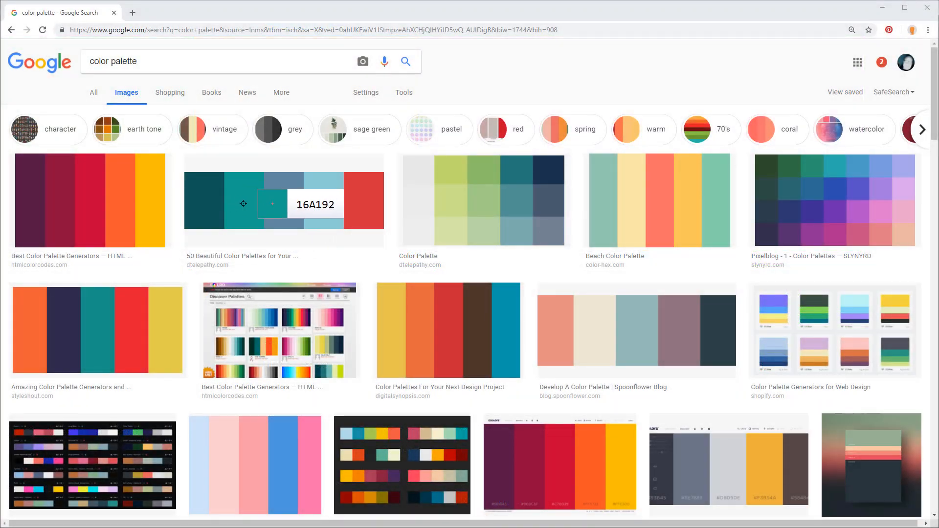
Sample the teal 16A192 from a Google Images palette, and paste the copied HEX code as the normal button color in DAZ Studio.
{"action": "left_click", "coordinate": [243, 203]}
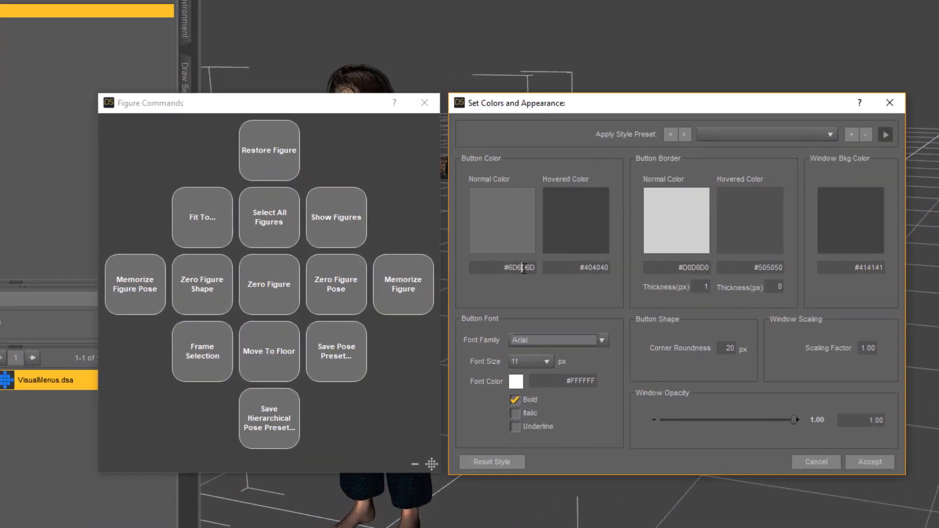
{"action": "double_click", "coordinate": [523, 268]}
{"action": "right_click", "coordinate": [523, 270]}
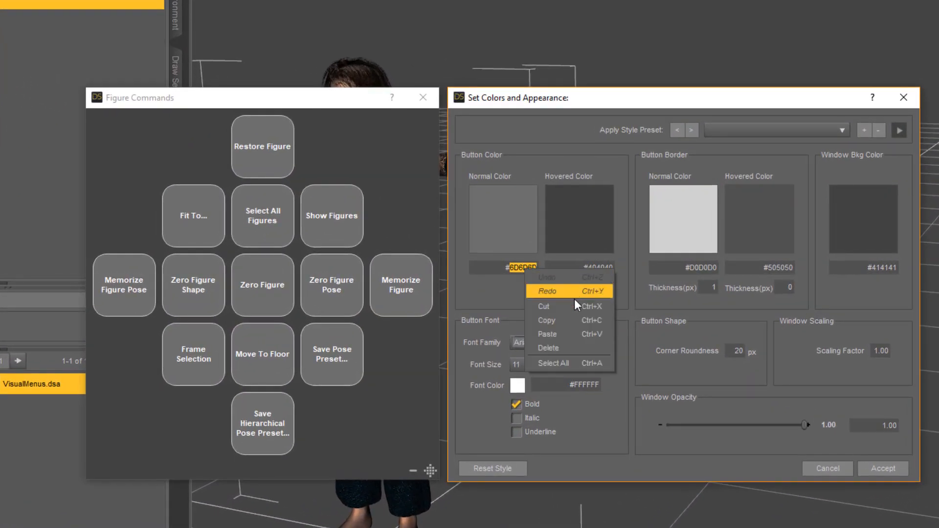
{"action": "left_click", "coordinate": [575, 334]}
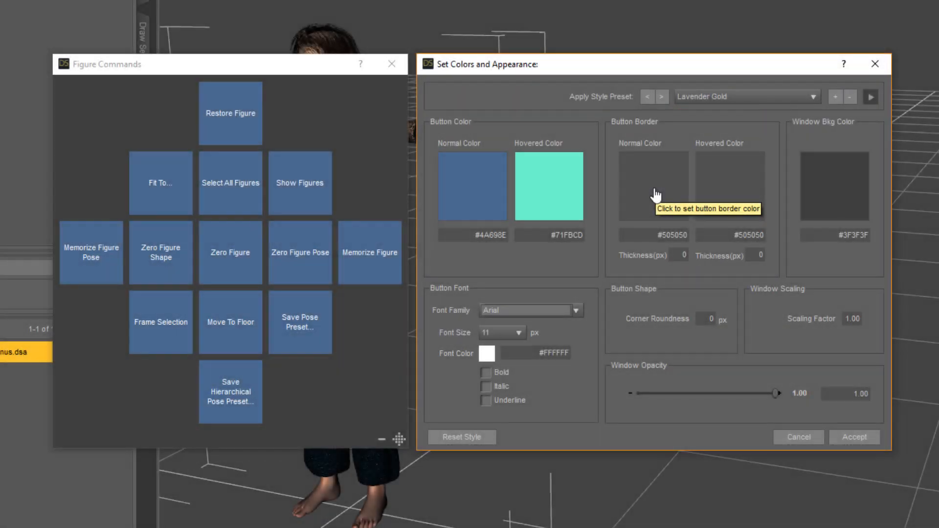
Set the normal button border color to the near-white #EFEFEF and its thickness to 1 px.
{"action": "left_click", "coordinate": [656, 195]}
{"action": "left_click_drag", "start_coordinate": [815, 266], "coordinate": [813, 182]}
{"action": "left_click", "coordinate": [745, 375]}
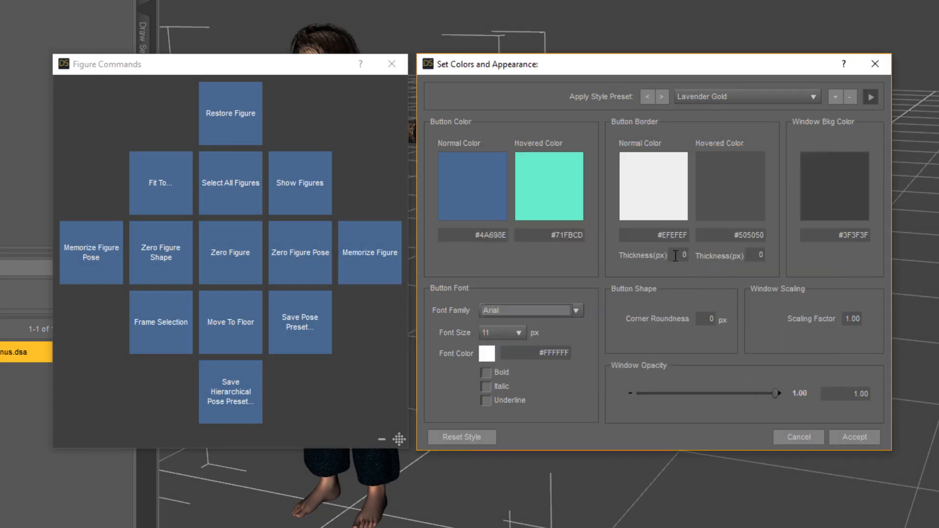
{"action": "type", "text": "1"}
{"action": "key", "text": "Tab"}
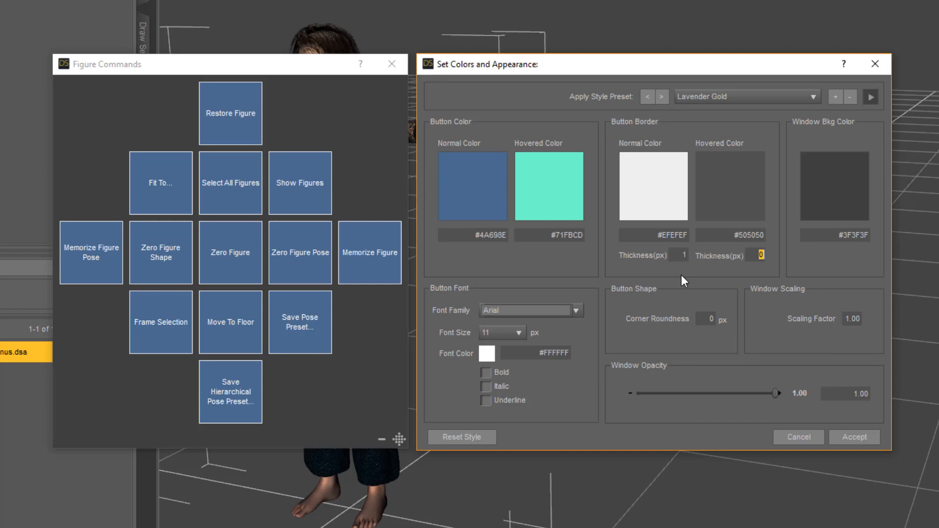
Darken the window background color to #2F2F2F.
{"action": "left_click", "coordinate": [836, 194]}
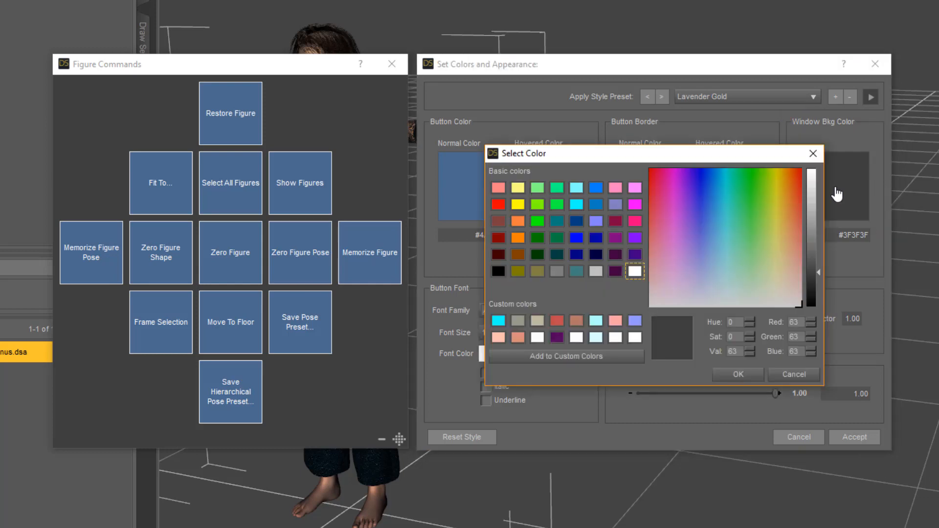
{"action": "left_click", "coordinate": [815, 280]}
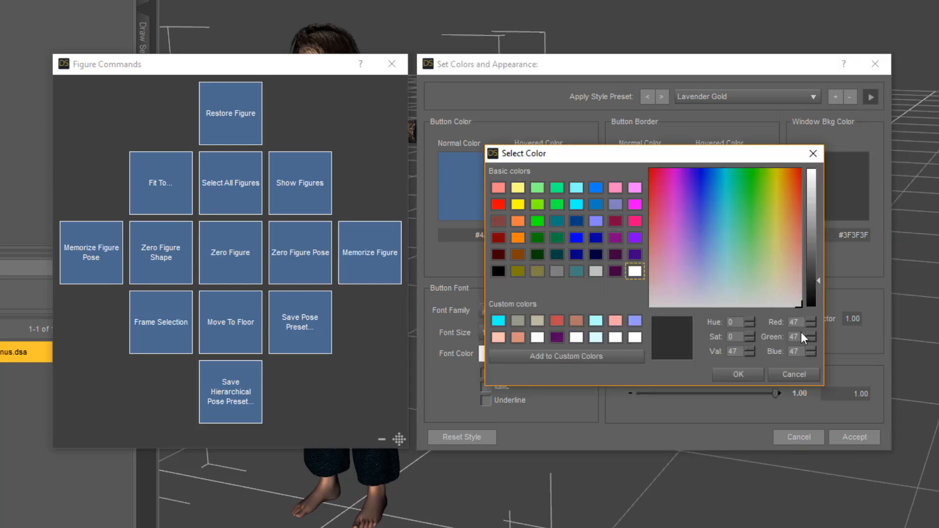
{"action": "left_click", "coordinate": [738, 374]}
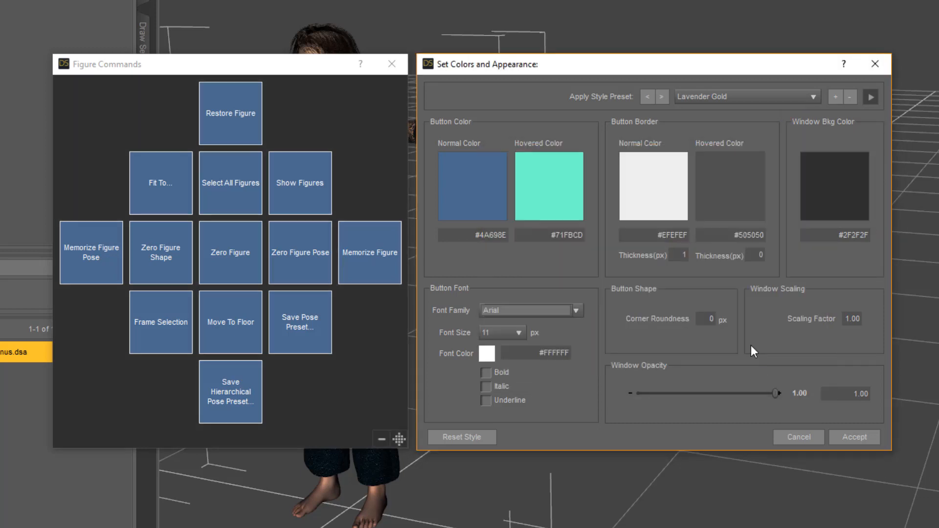
Look through the available font families, font sizes and font color choices for the menu buttons.
{"action": "left_click", "coordinate": [578, 313]}
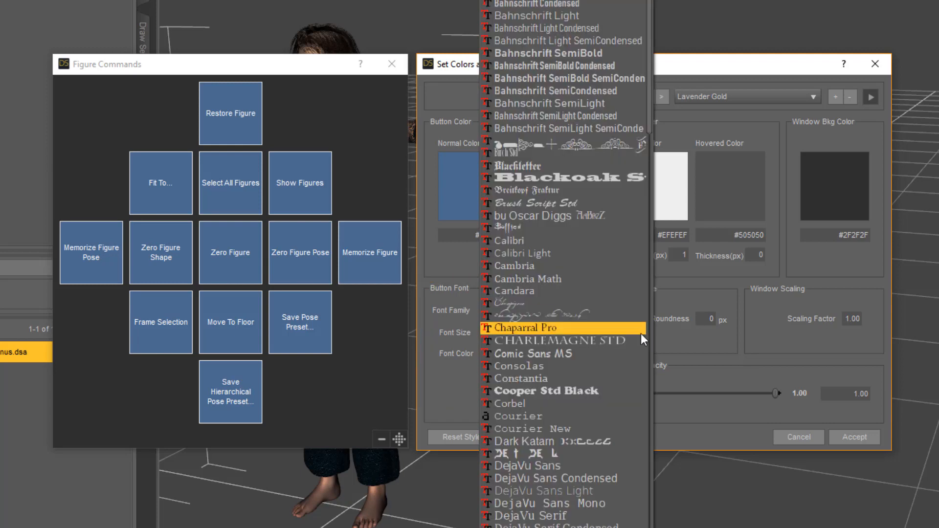
{"action": "left_click", "coordinate": [658, 343]}
{"action": "left_click", "coordinate": [522, 334]}
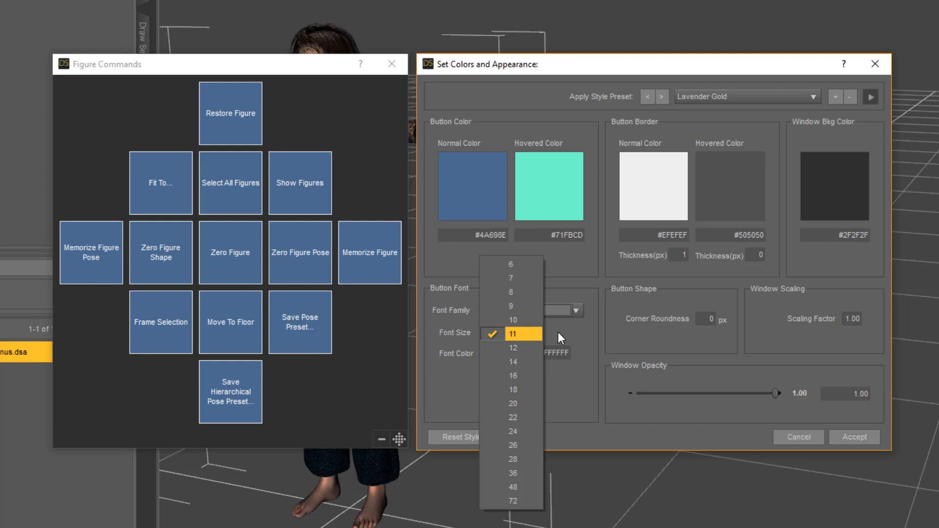
{"action": "left_click", "coordinate": [573, 332]}
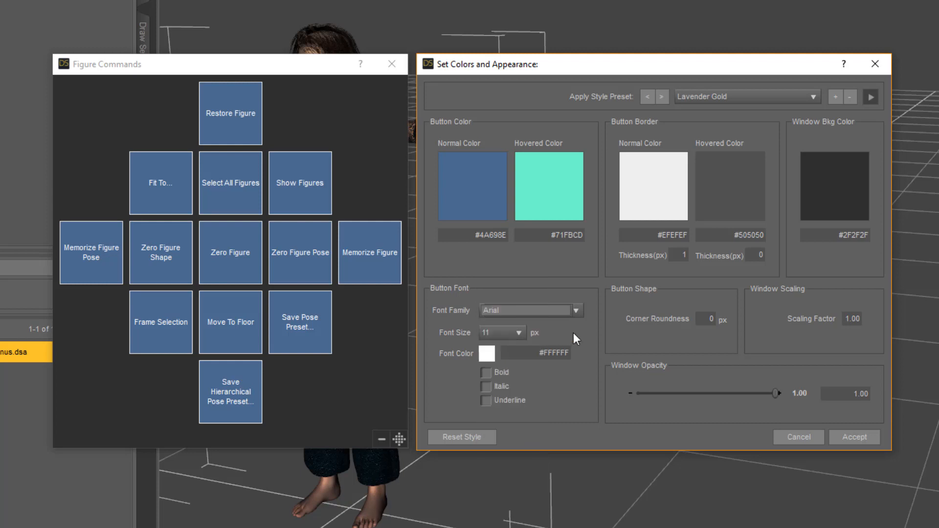
{"action": "left_click", "coordinate": [488, 357]}
{"action": "left_click", "coordinate": [792, 375]}
Try corner roundness values of 10, 20 and 45 px on the menu buttons.
{"action": "double_click", "coordinate": [706, 319]}
{"action": "type", "text": "10"}
{"action": "key", "text": "Tab"}
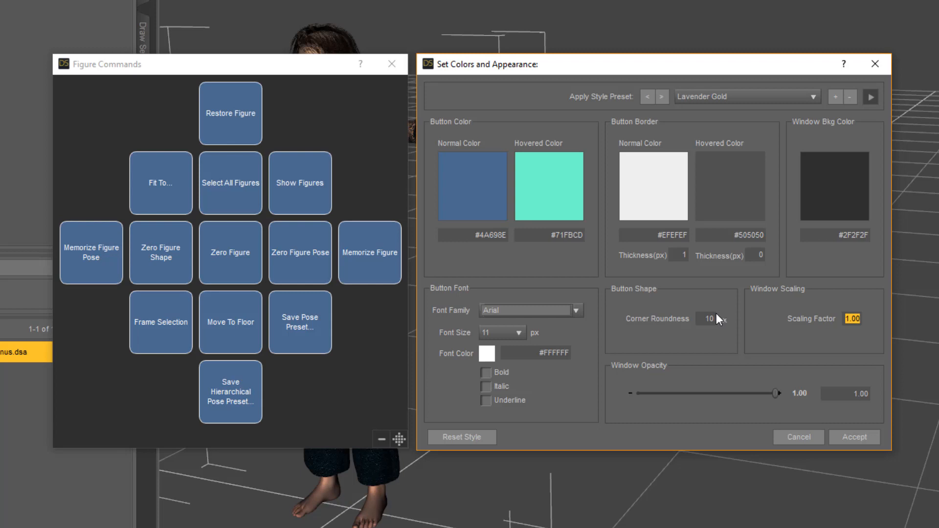
{"action": "double_click", "coordinate": [709, 319]}
{"action": "type", "text": "20"}
{"action": "key", "text": "Tab"}
{"action": "double_click", "coordinate": [703, 318]}
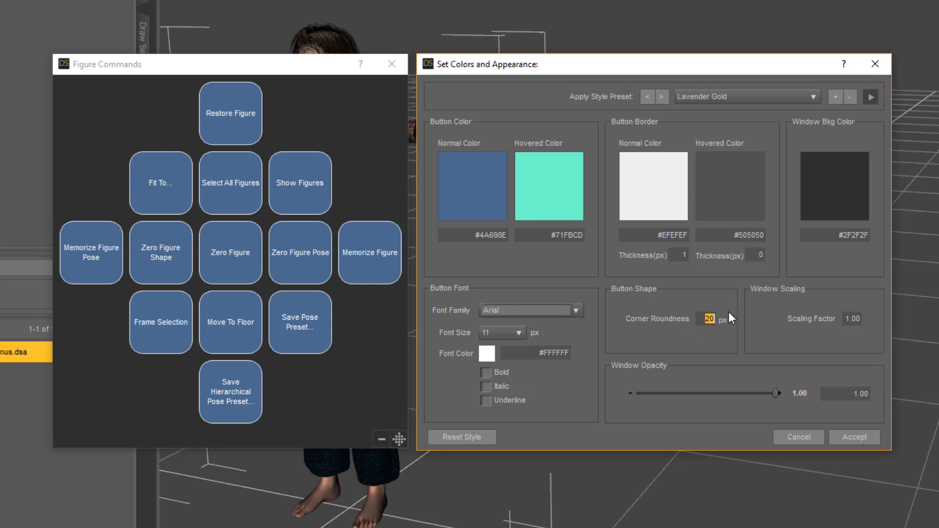
{"action": "type", "text": "45"}
{"action": "key", "text": "Tab"}
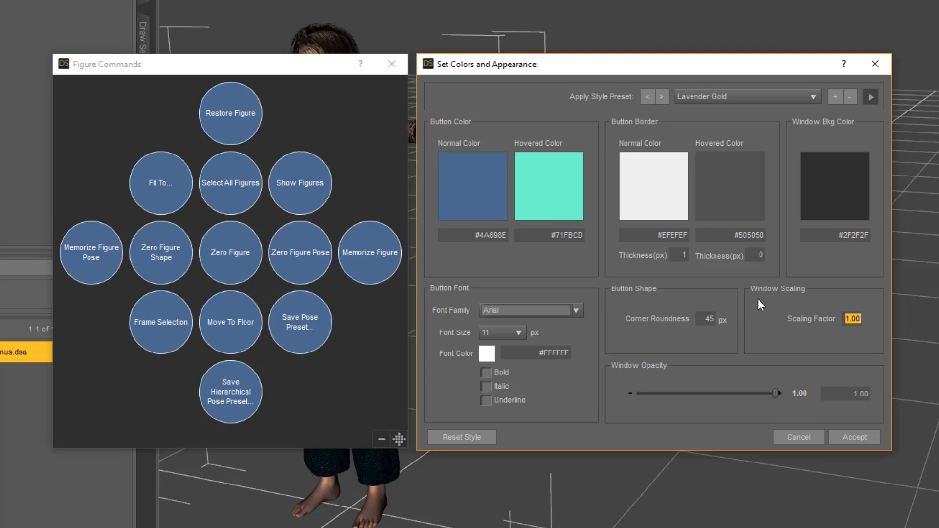
Try a button corner roundness of 60 px, and set it back to 10 px.
{"action": "double_click", "coordinate": [709, 318]}
{"action": "type", "text": "60"}
{"action": "key", "text": "Tab"}
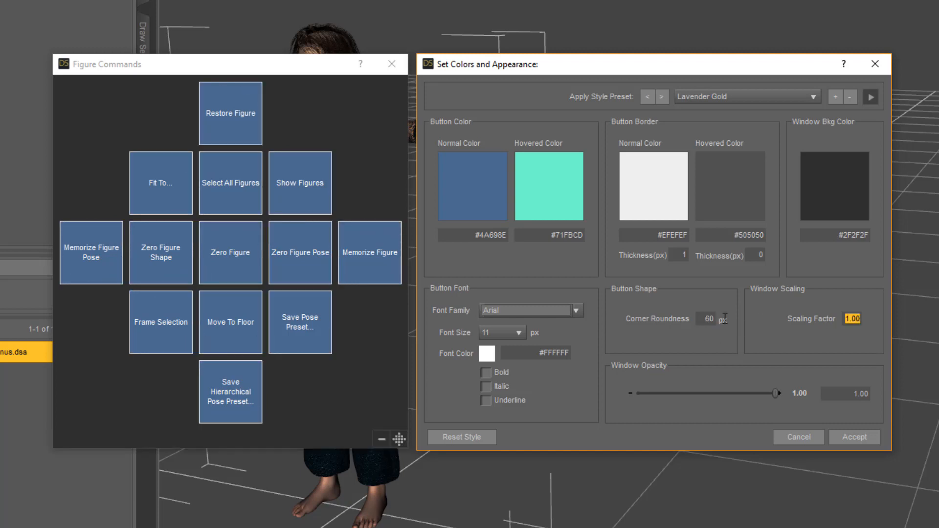
{"action": "double_click", "coordinate": [709, 318]}
{"action": "type", "text": "10"}
{"action": "key", "text": "Tab"}
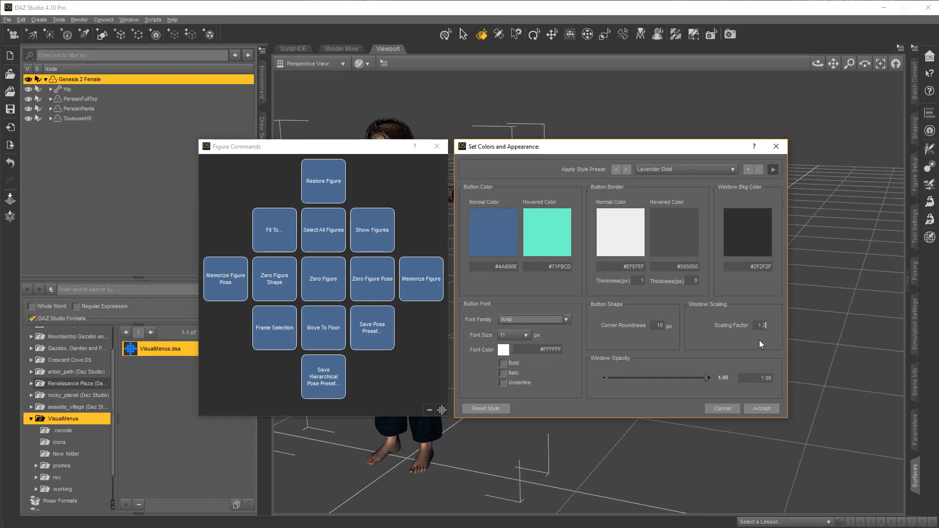
Try window scaling factors of 1.25, 1.50 and 1.85, and set the factor back to 1.00.
{"action": "key", "text": "Return"}
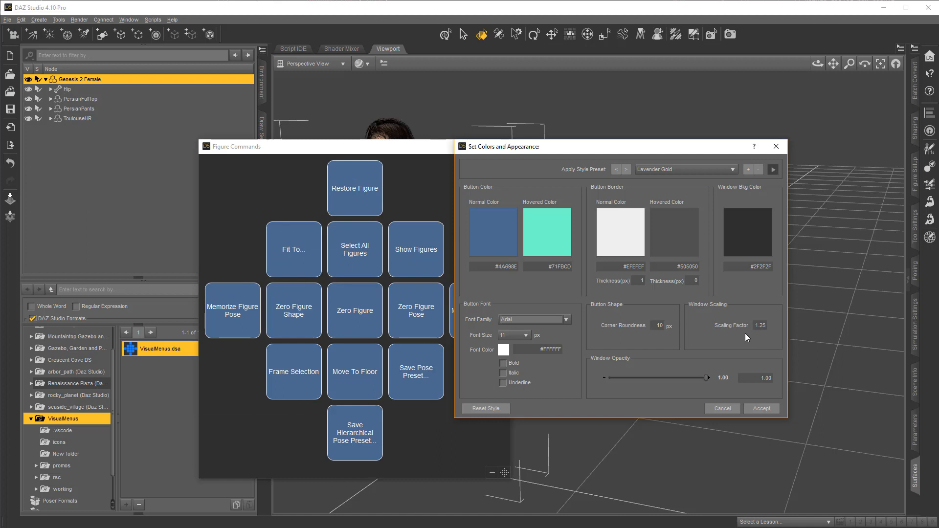
{"action": "left_click_drag", "start_coordinate": [755, 326], "coordinate": [782, 326]}
{"action": "type", "text": "1.5"}
{"action": "key", "text": "Return"}
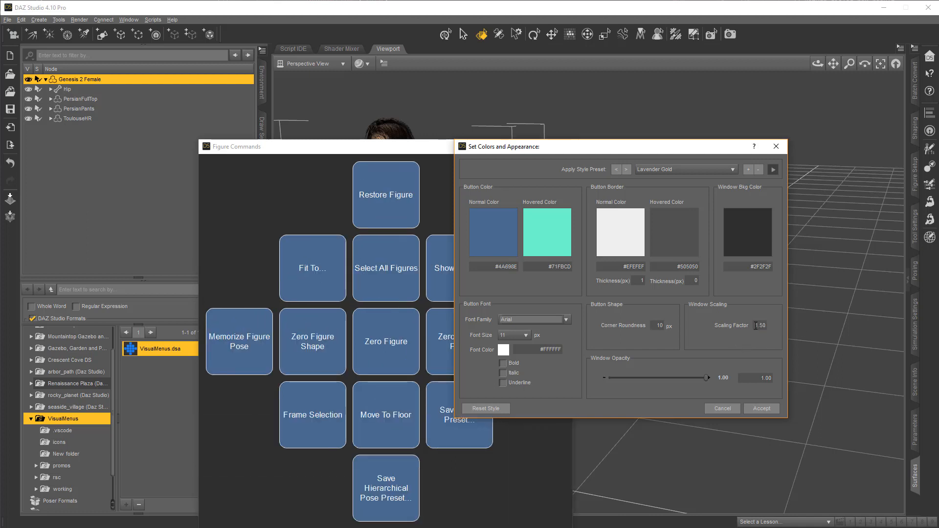
{"action": "left_click_drag", "start_coordinate": [756, 325], "coordinate": [793, 326]}
{"action": "type", "text": "1.85"}
{"action": "key", "text": "Return"}
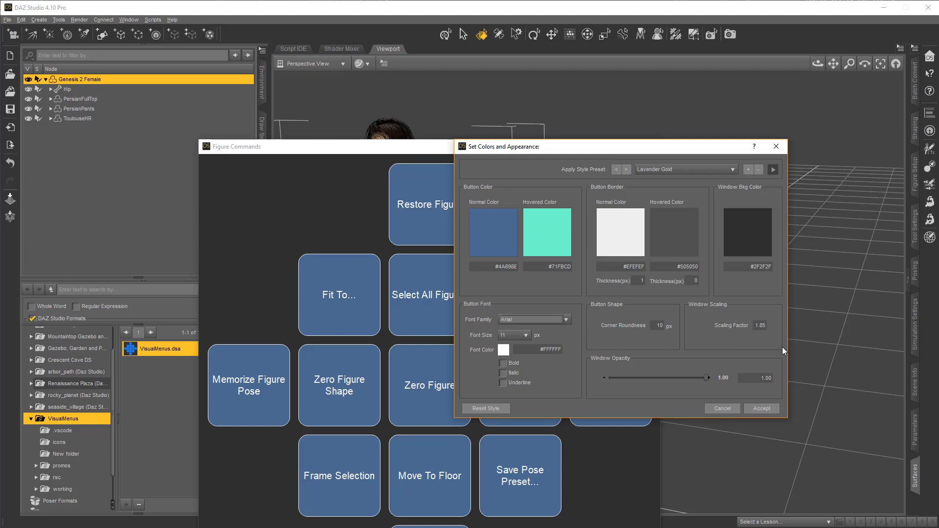
{"action": "double_click", "coordinate": [760, 326]}
{"action": "type", "text": "1"}
{"action": "key", "text": "Return"}
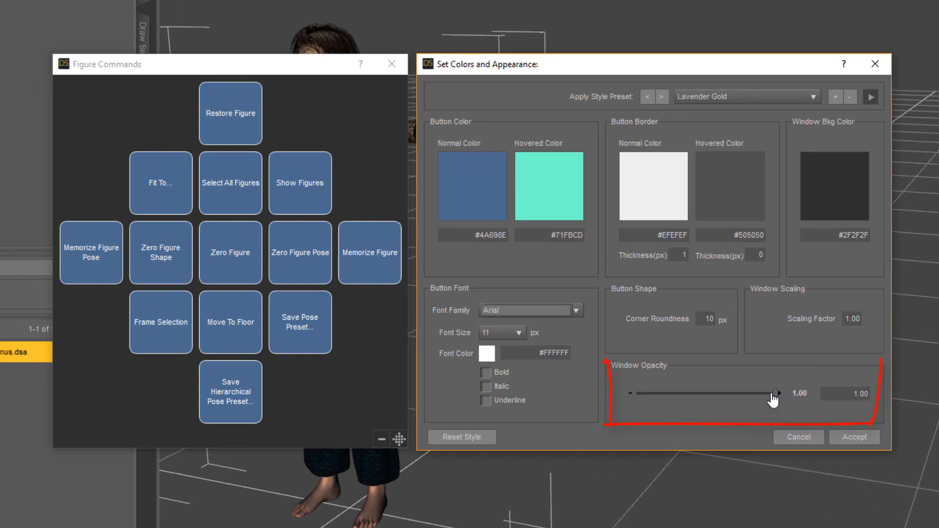
Try a window opacity of 0.81, return it to 1.00, and discard the appearance changes.
{"action": "mouse_move", "coordinate": [774, 393]}
{"action": "left_mouse_down"}
{"action": "mouse_move", "coordinate": [673, 396]}
{"action": "mouse_move", "coordinate": [763, 395]}
{"action": "mouse_move", "coordinate": [738, 396]}
{"action": "mouse_move", "coordinate": [748, 399]}
{"action": "left_mouse_up"}
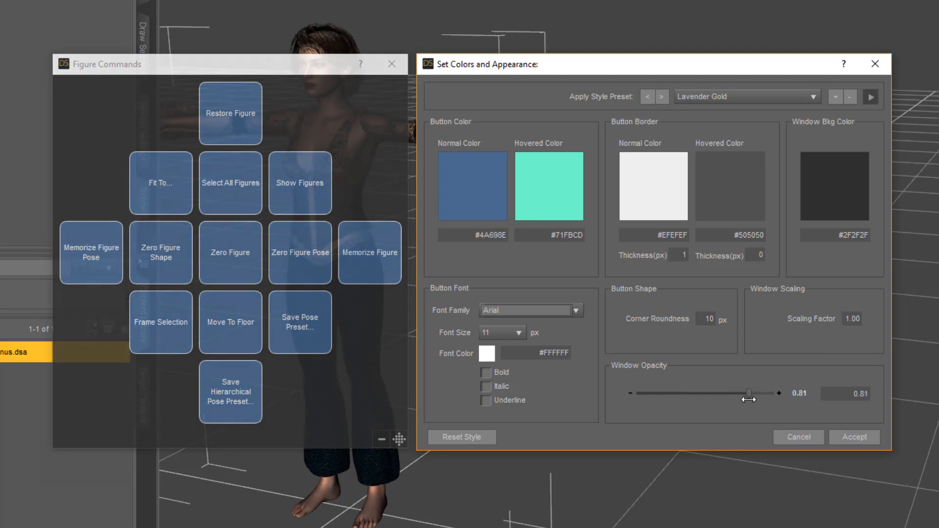
{"action": "left_click_drag", "start_coordinate": [748, 393], "coordinate": [816, 404]}
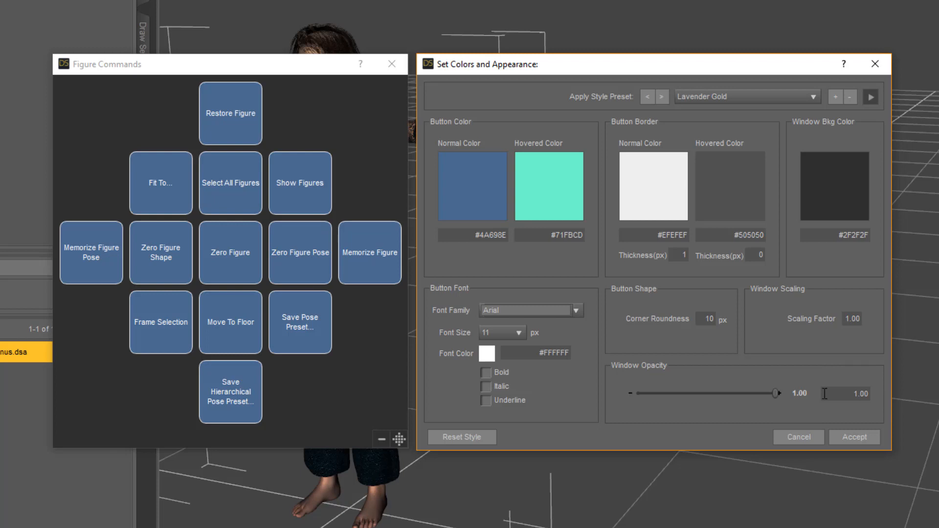
{"action": "left_click", "coordinate": [807, 438]}
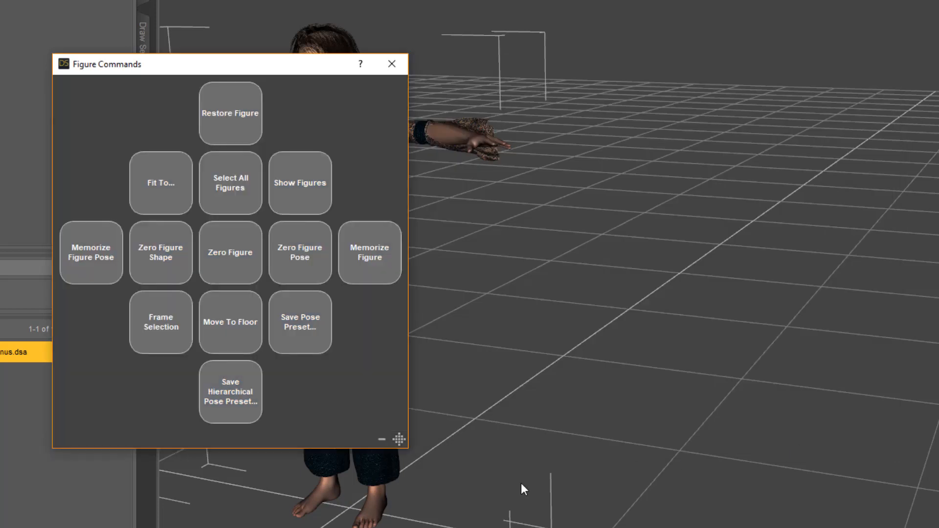
Show the individual button options and set the Memorize Figure button's normal color to the dark purple #48436D.
{"action": "left_click", "coordinate": [381, 440]}
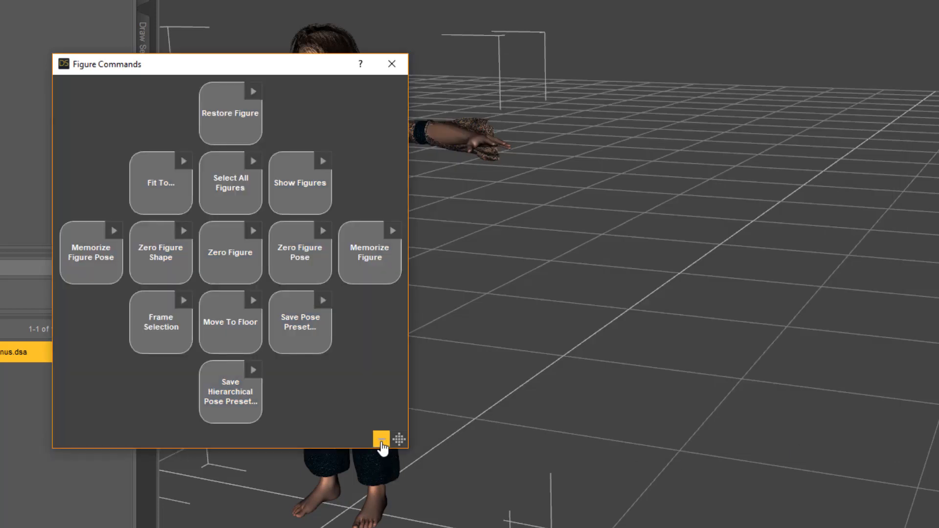
{"action": "left_click", "coordinate": [393, 231]}
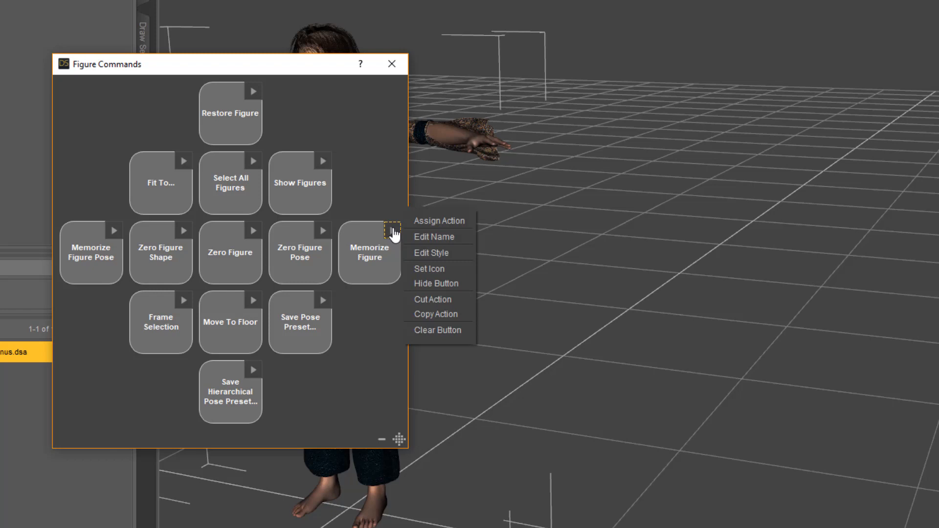
{"action": "left_click", "coordinate": [466, 255]}
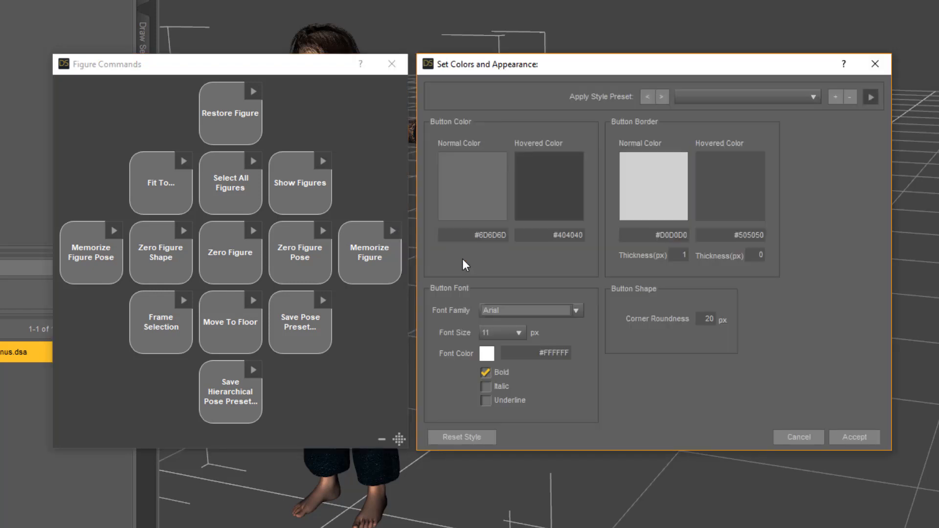
{"action": "left_click", "coordinate": [465, 185]}
{"action": "left_click", "coordinate": [691, 238]}
{"action": "left_click", "coordinate": [696, 253]}
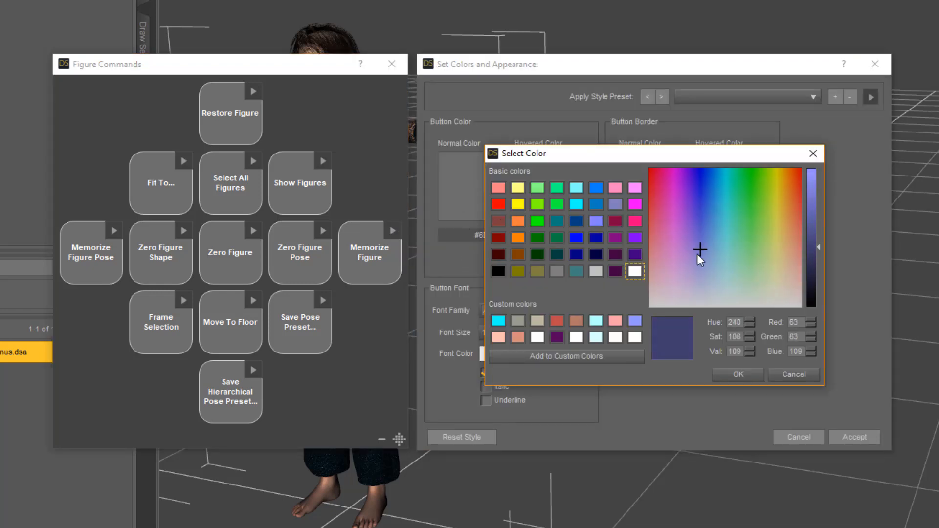
{"action": "left_click", "coordinate": [736, 374]}
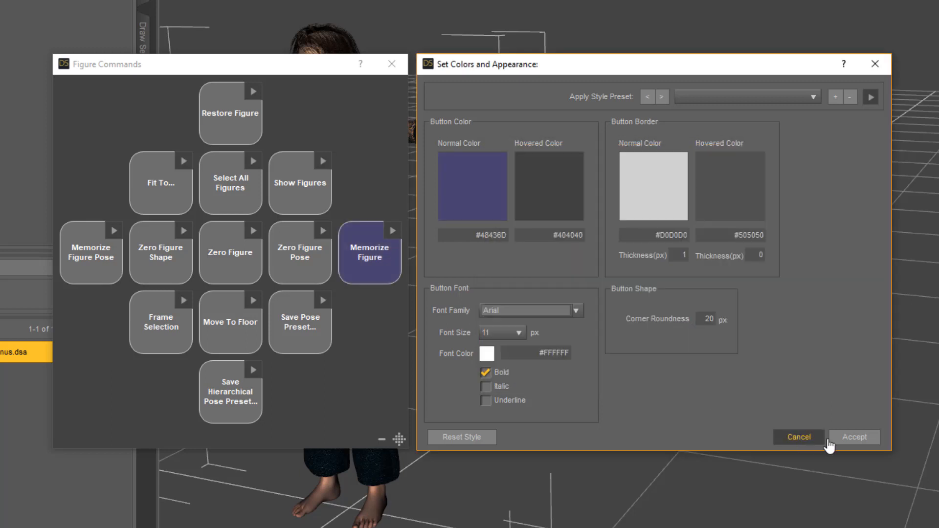
{"action": "left_click", "coordinate": [877, 440]}
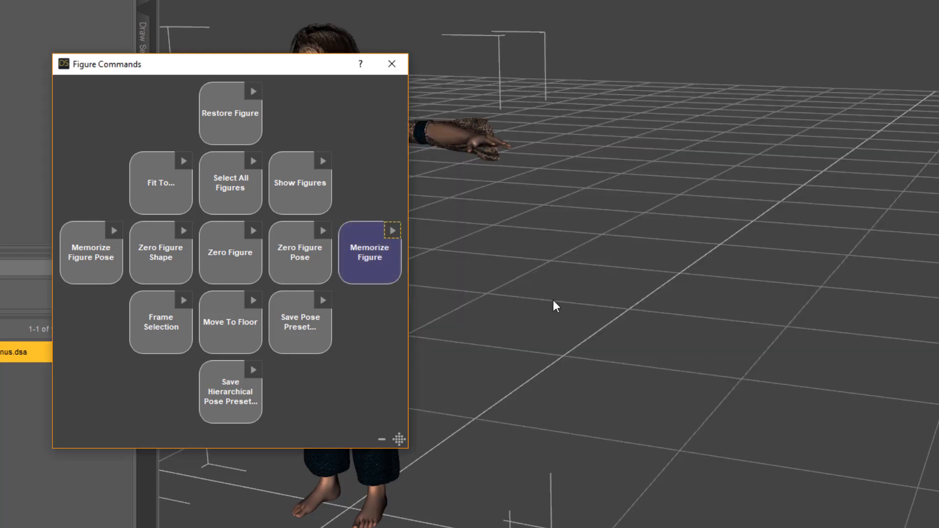
Copy the Memorize Figure button's style and paste it onto the Zero Figure Pose button.
{"action": "left_click", "coordinate": [393, 230]}
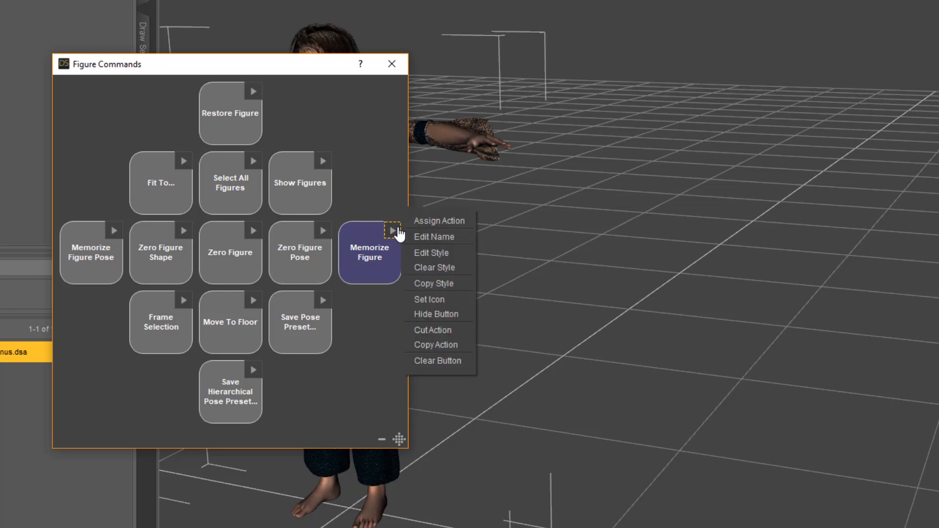
{"action": "left_click", "coordinate": [438, 282]}
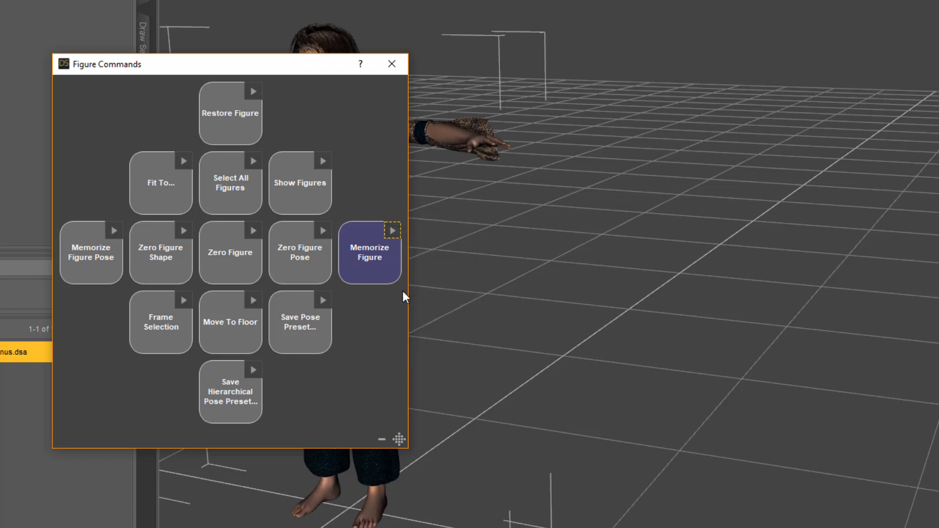
{"action": "left_click", "coordinate": [323, 231]}
{"action": "left_click", "coordinate": [382, 272]}
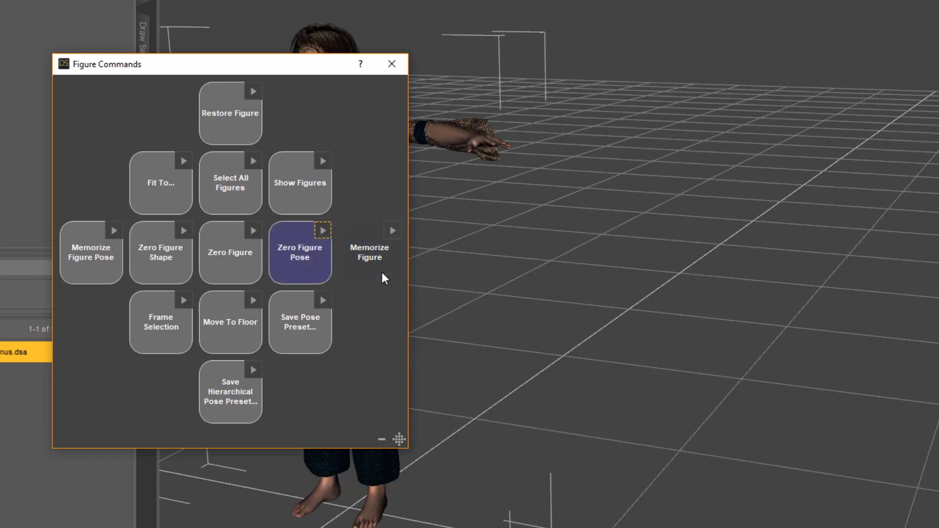
Paste the copied style onto the Save Pose Preset... button, and clear that button's style again.
{"action": "left_click", "coordinate": [323, 301]}
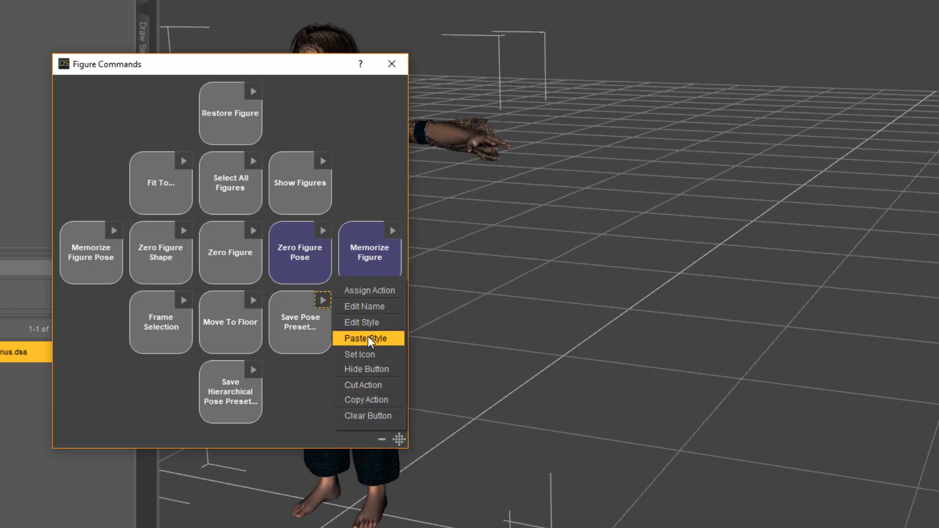
{"action": "left_click", "coordinate": [368, 336]}
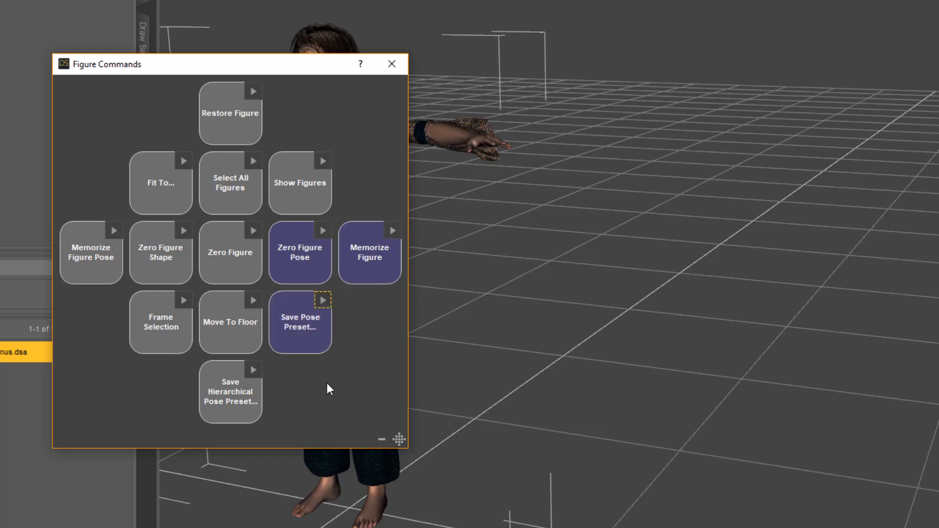
{"action": "left_click", "coordinate": [323, 300]}
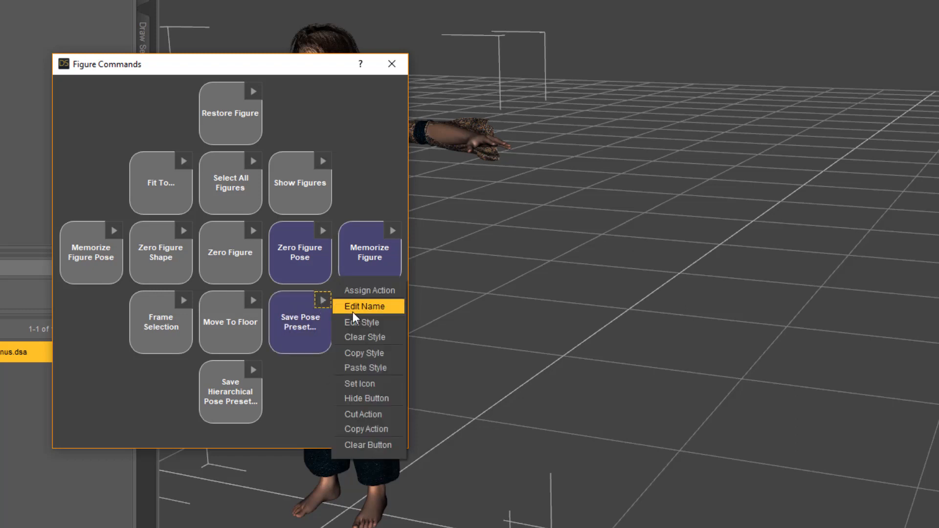
{"action": "left_click", "coordinate": [362, 336]}
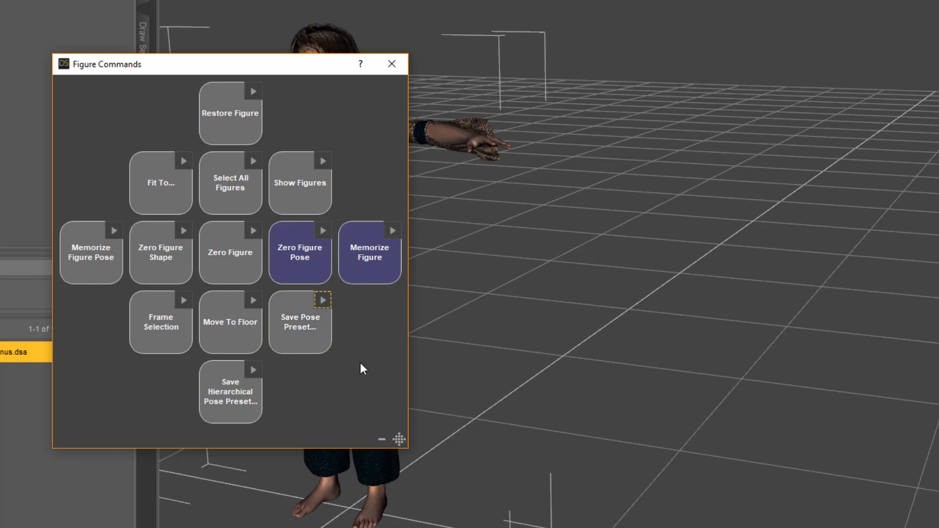